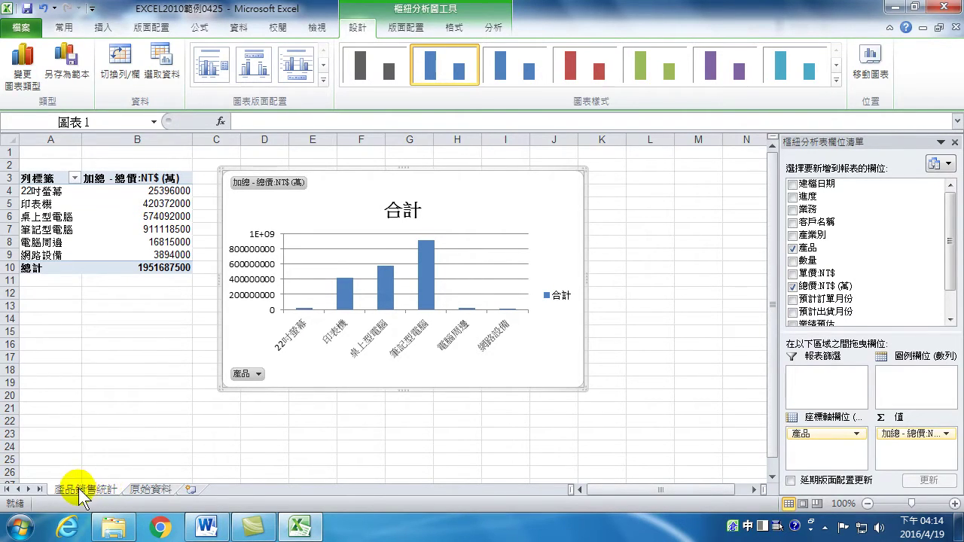
- Switch to the 原始資料 sheet and start a new PivotTable from its sales data
click(149, 490)
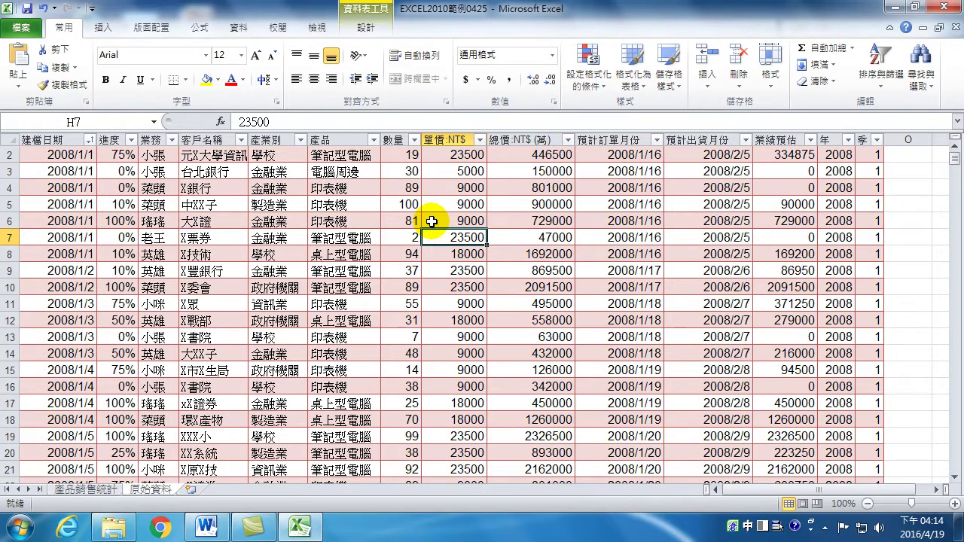
click(110, 32)
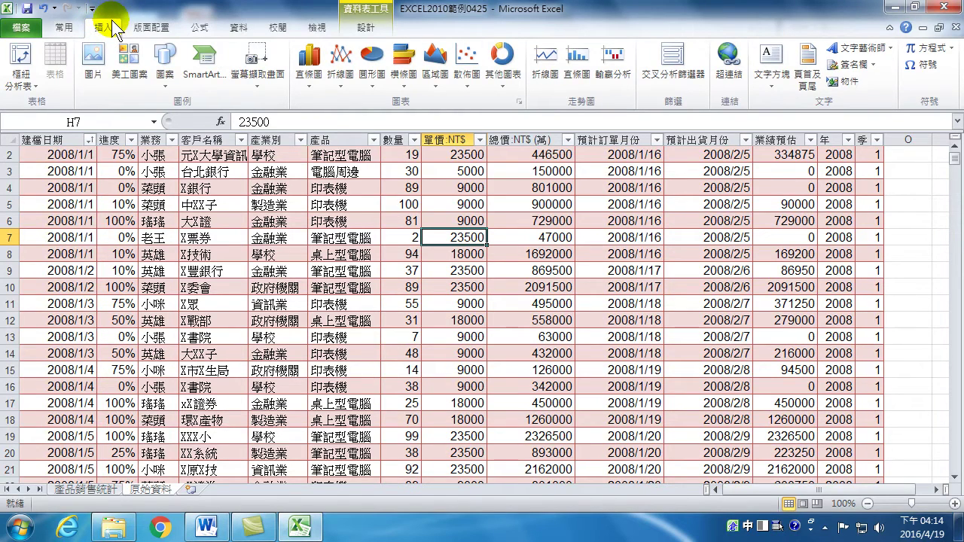
click(28, 55)
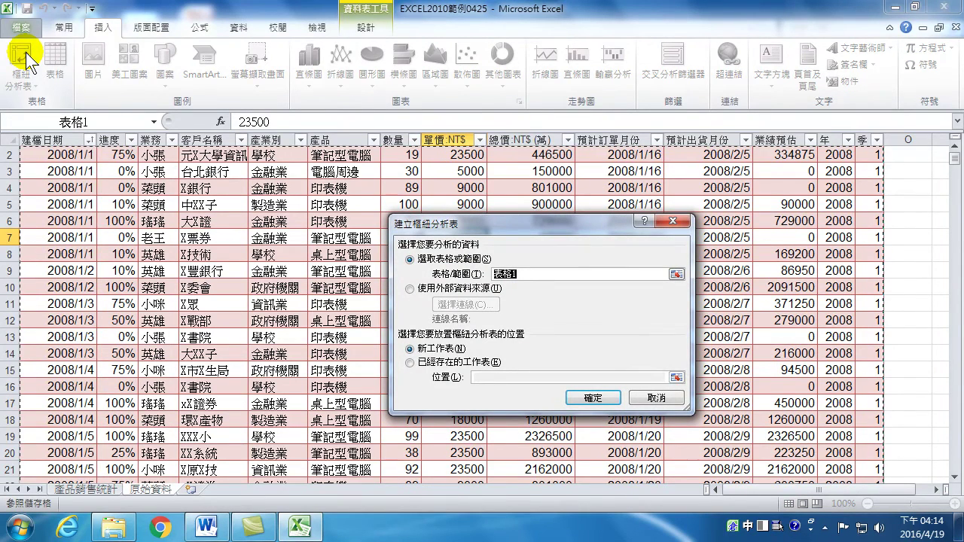
- Accept 表格1 as the source and place the empty pivot table on new sheet 工作表3
click(594, 399)
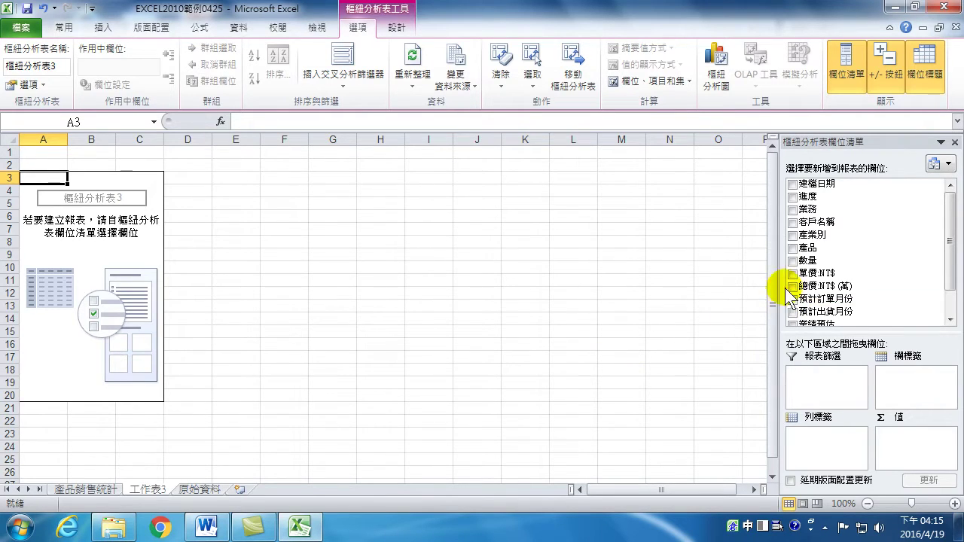
- Put 建檔日期 in rows with summed 總價:NT$ (萬) values, then select a date item
click(793, 185)
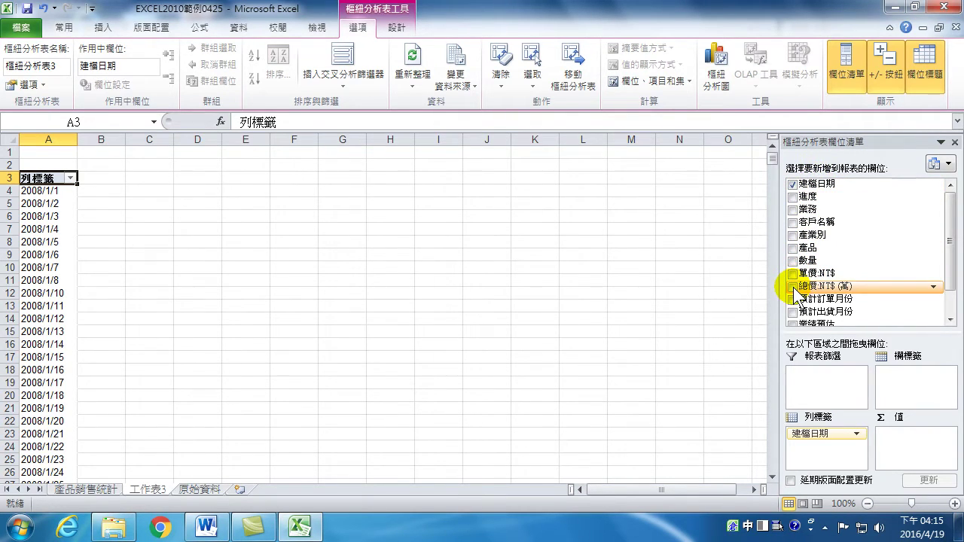
click(792, 288)
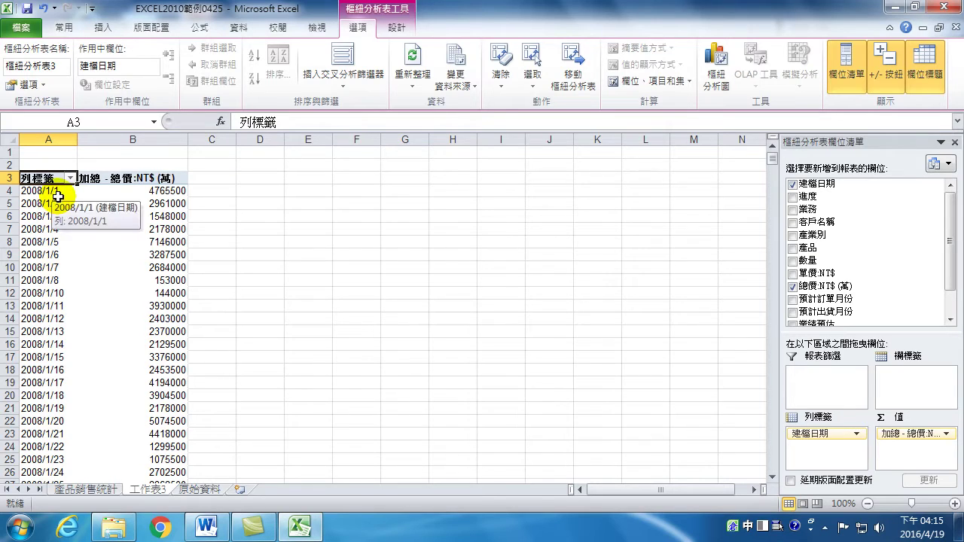
mouse_move(158, 189)
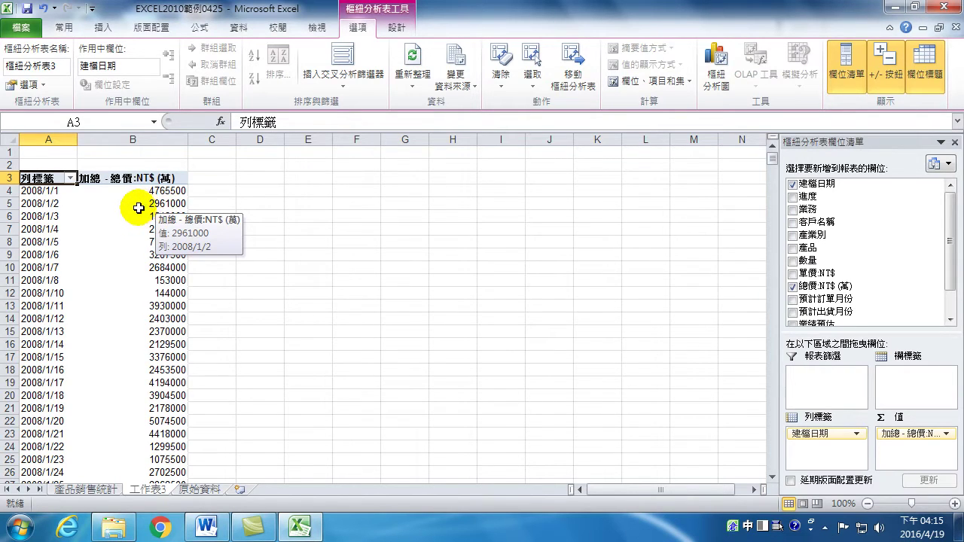
mouse_move(130, 217)
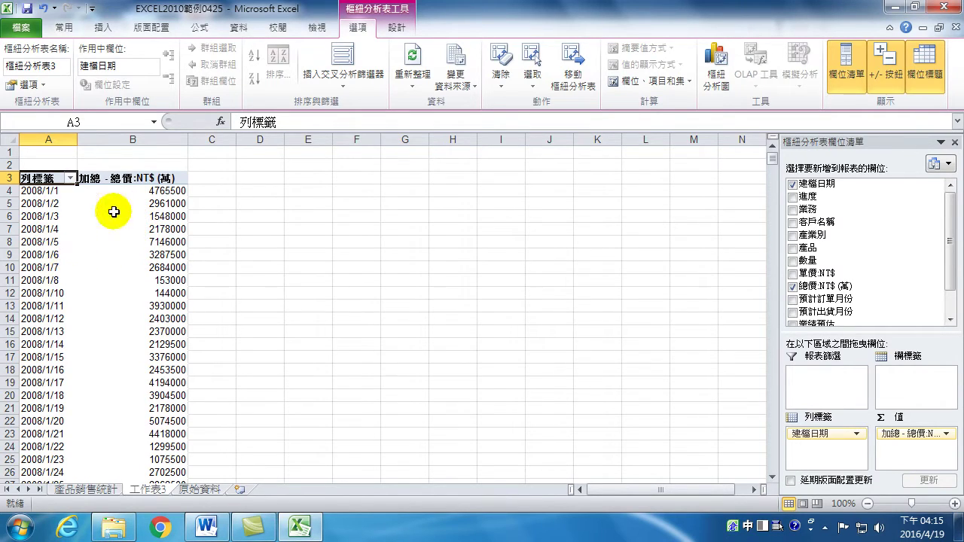
mouse_move(87, 236)
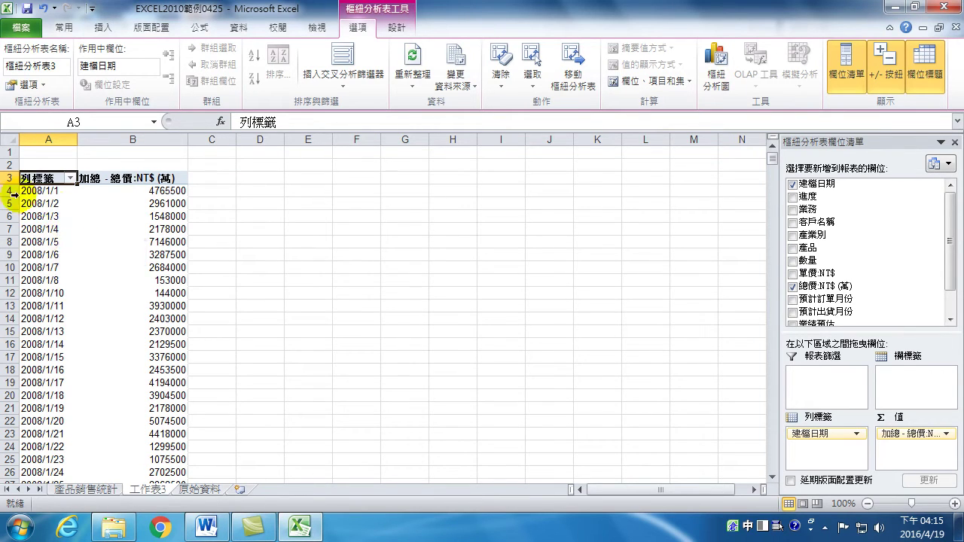
click(57, 242)
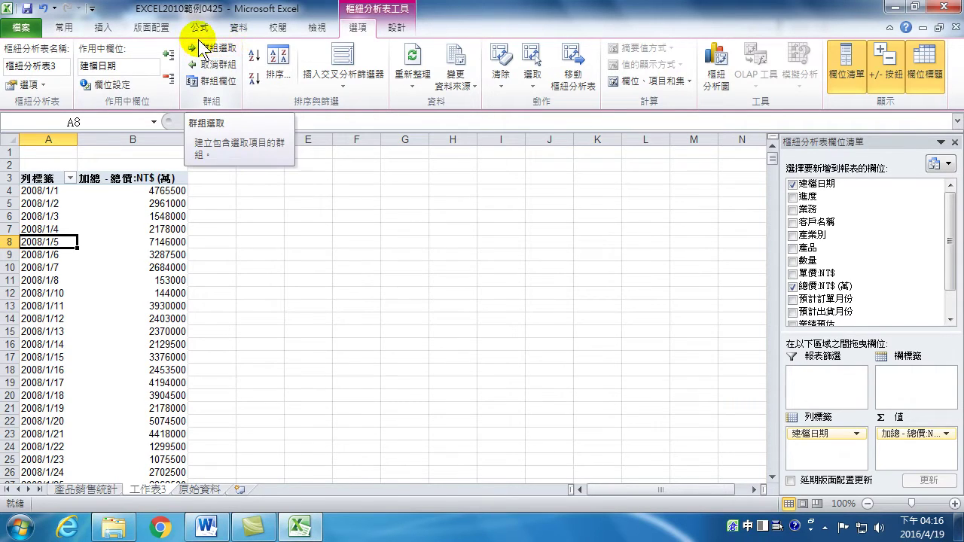
- Group the 建檔日期 dates by 年 only, giving 2008年, 2009年 and 2010年 rows
click(216, 50)
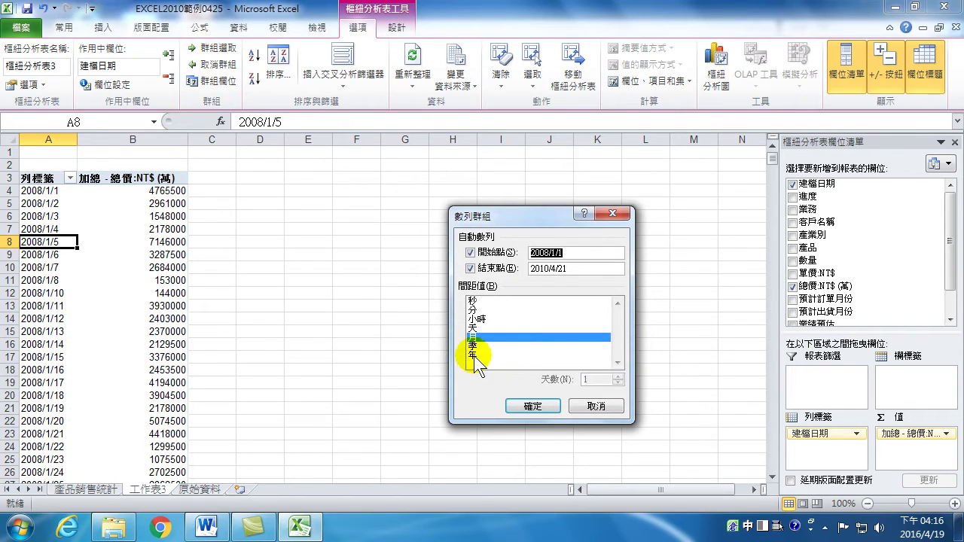
click(471, 355)
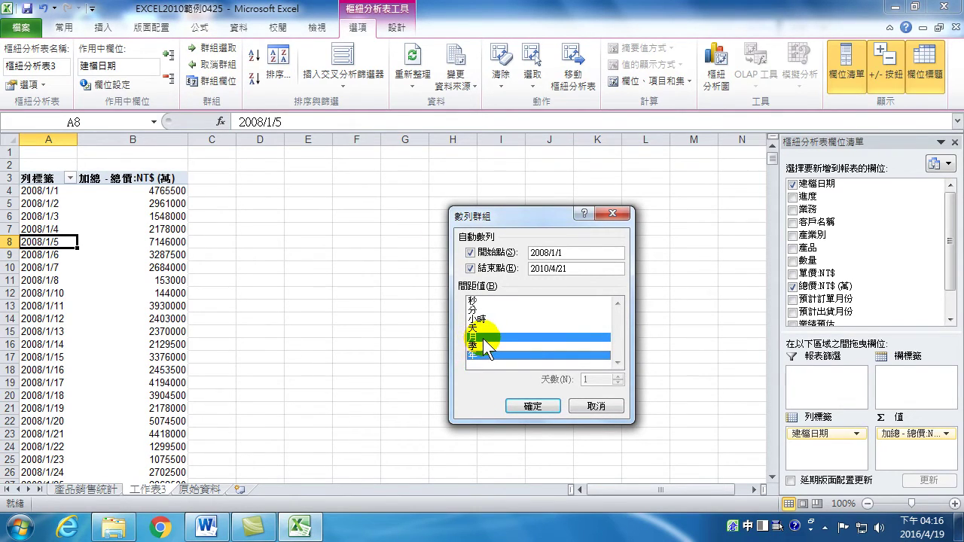
click(482, 337)
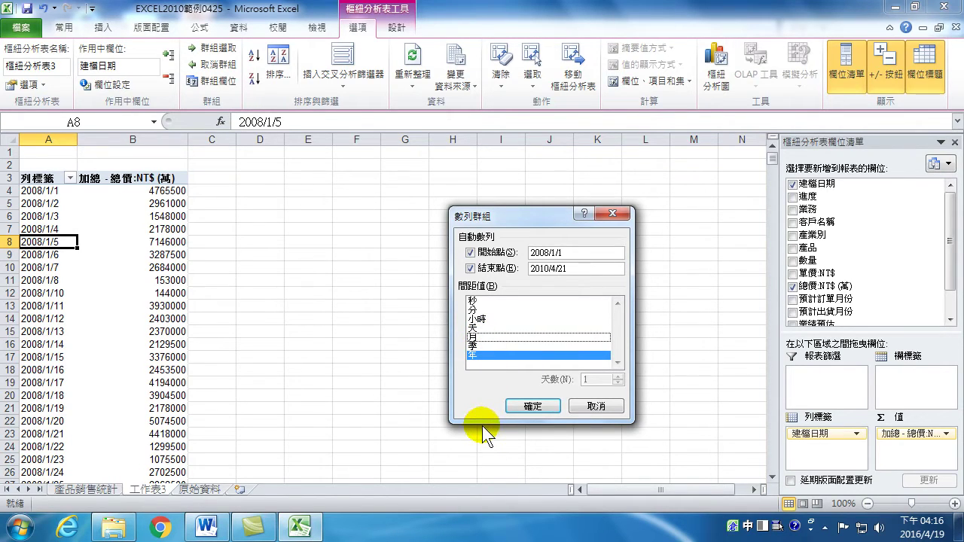
click(525, 405)
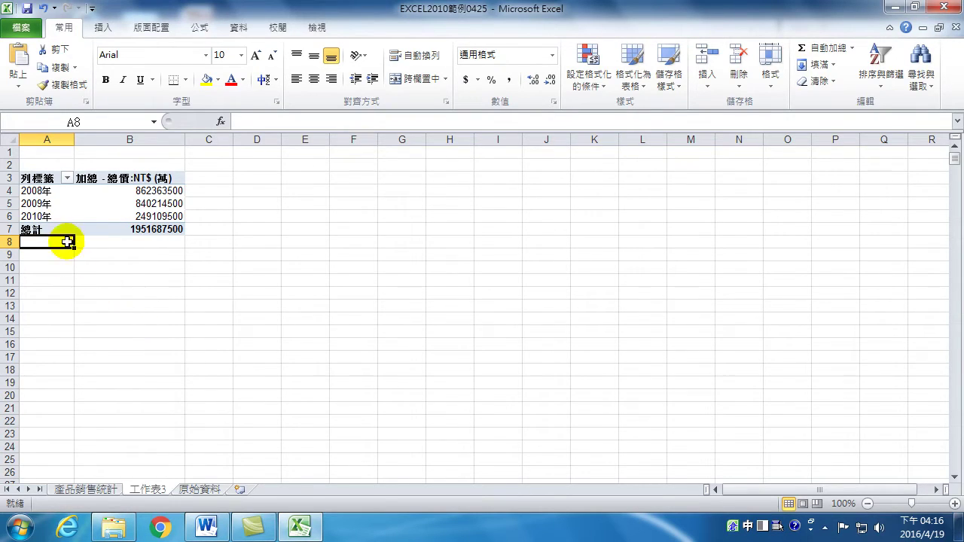
mouse_move(59, 204)
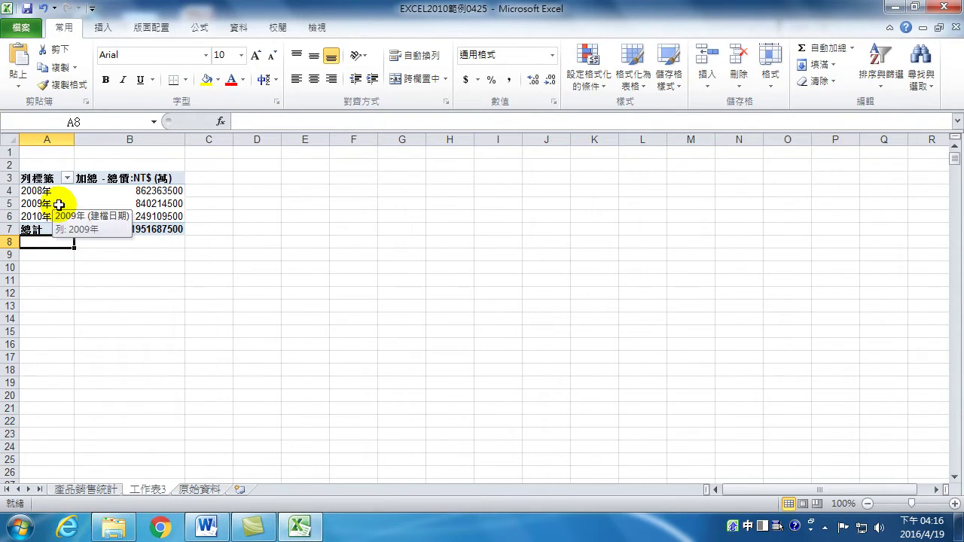
click(59, 204)
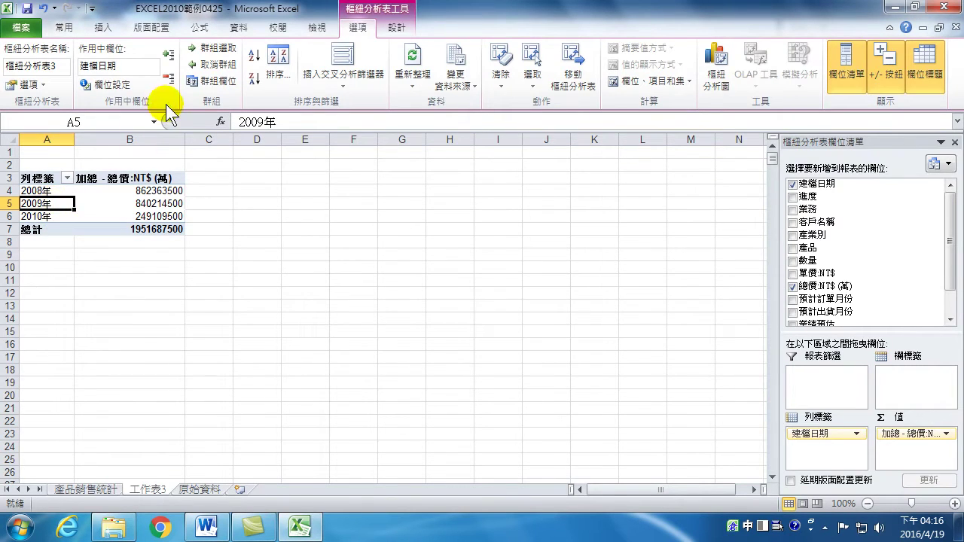
- Regroup the dates by both 年 and 月 so 1月–12月 appear under each year
click(203, 47)
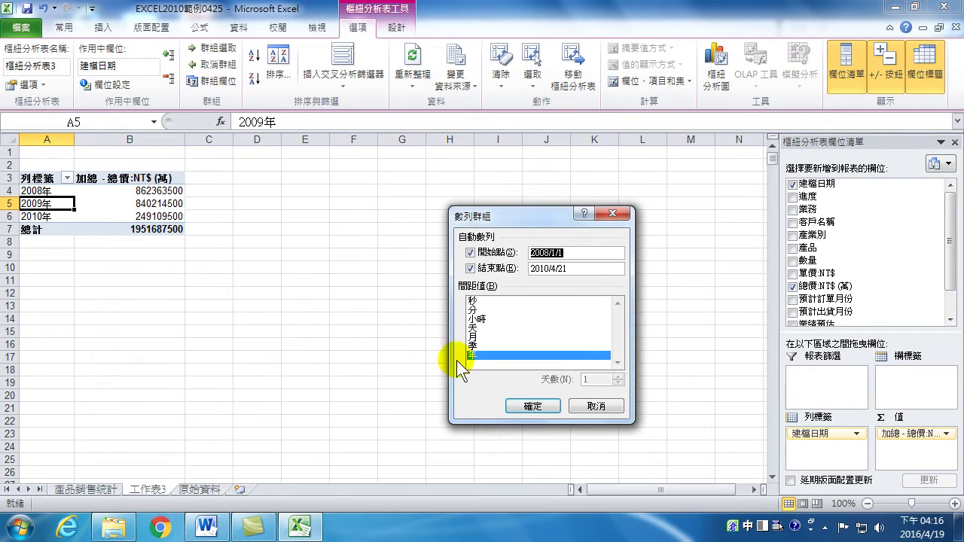
click(479, 336)
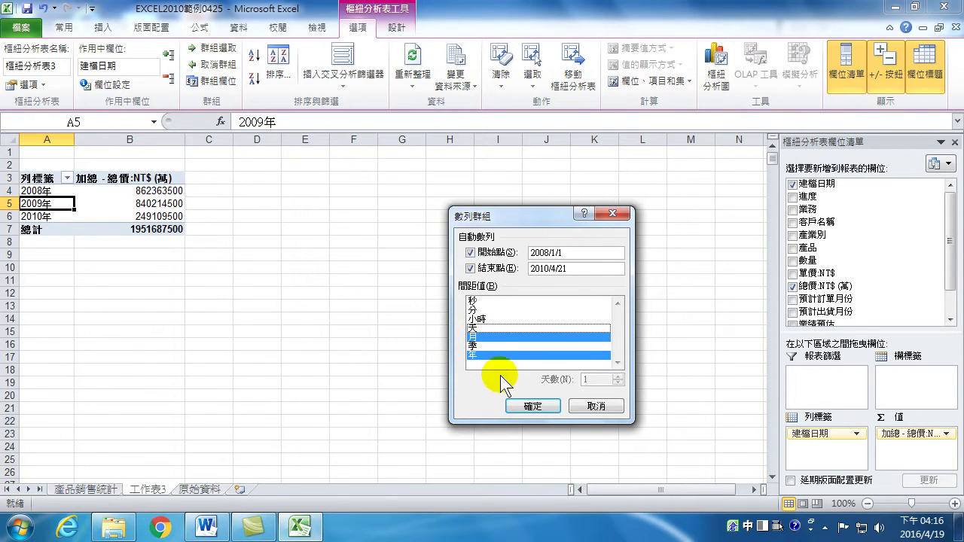
click(534, 407)
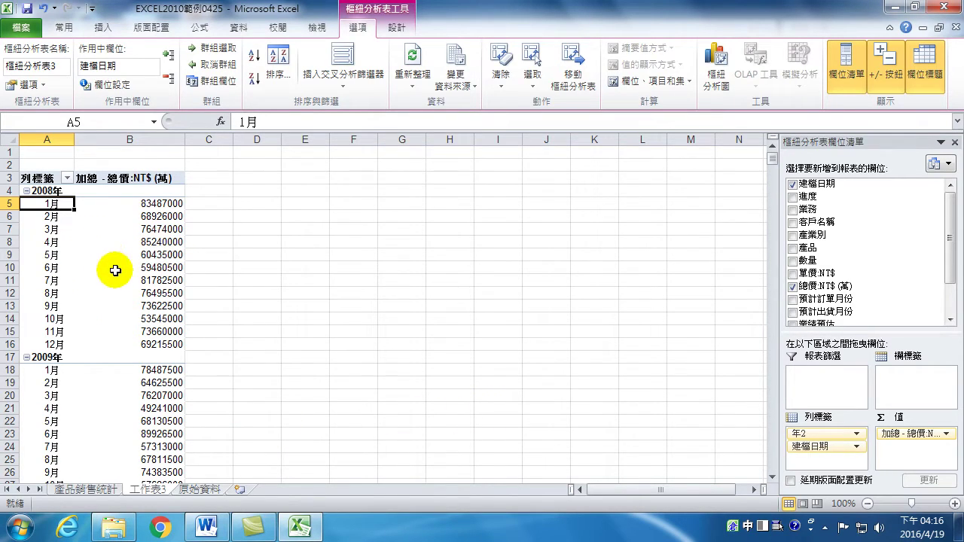
mouse_move(124, 299)
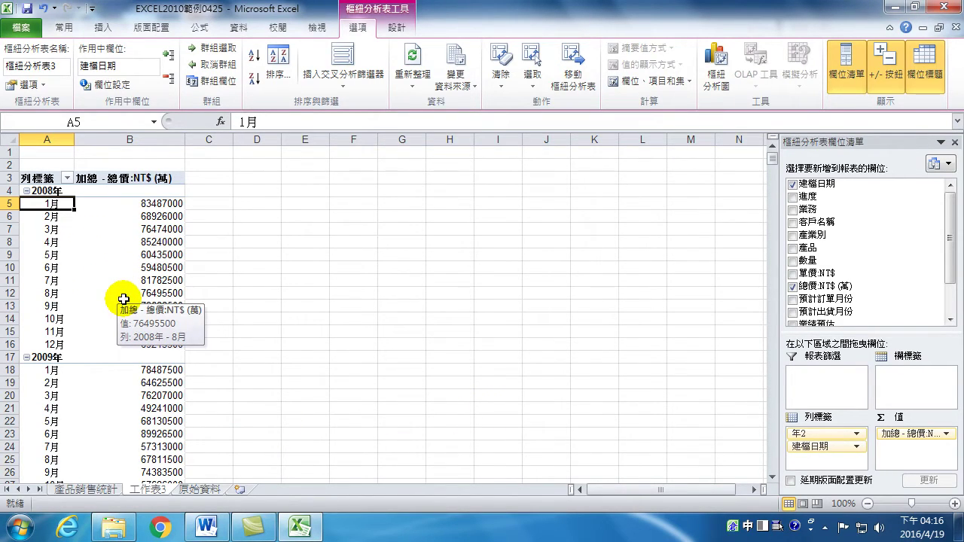
- Insert a clustered column pivot chart and drag its right edge wider so month labels fit
click(714, 61)
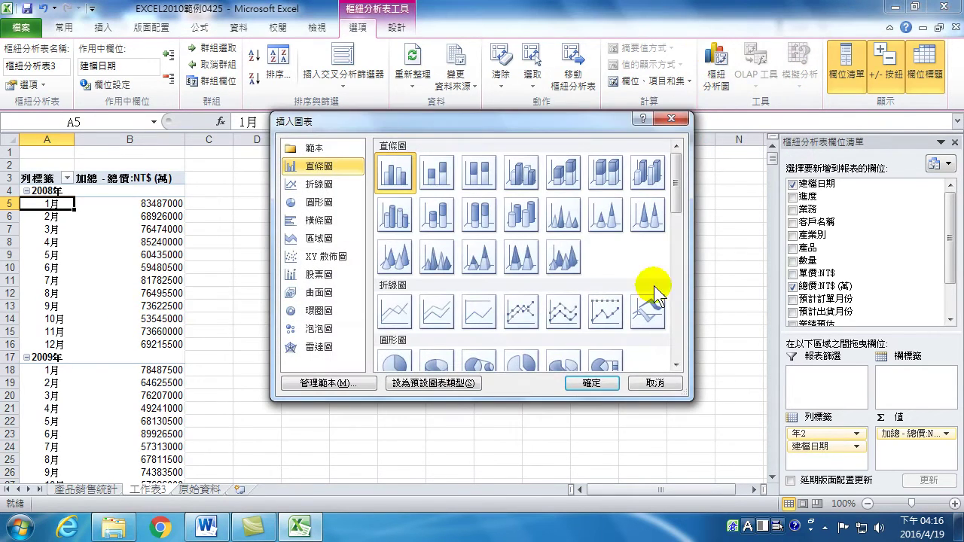
click(593, 383)
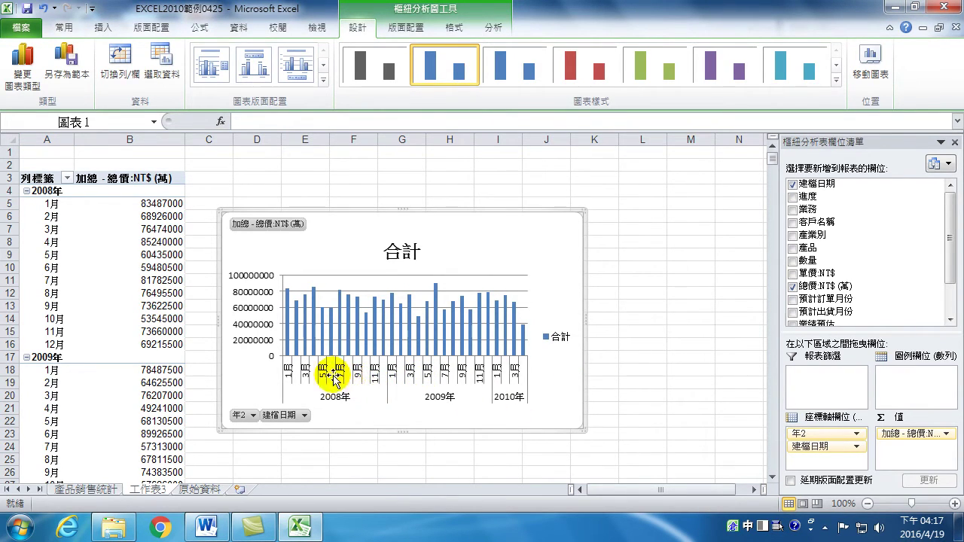
drag(585, 316, 734, 316)
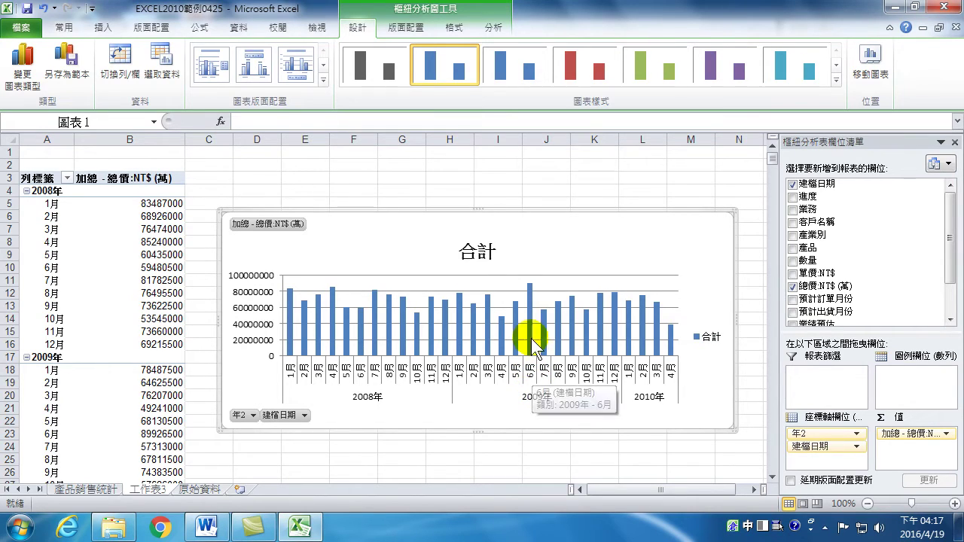
mouse_move(532, 317)
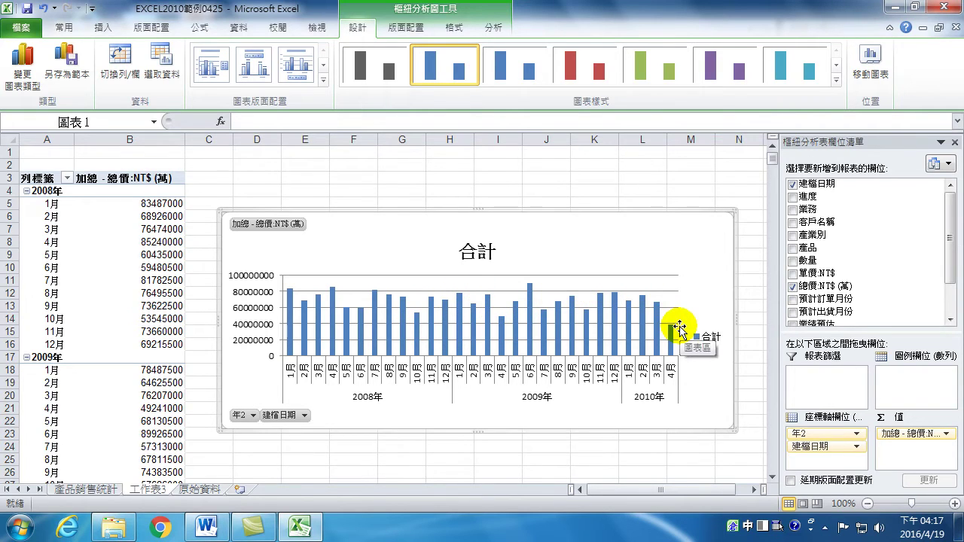
mouse_move(674, 342)
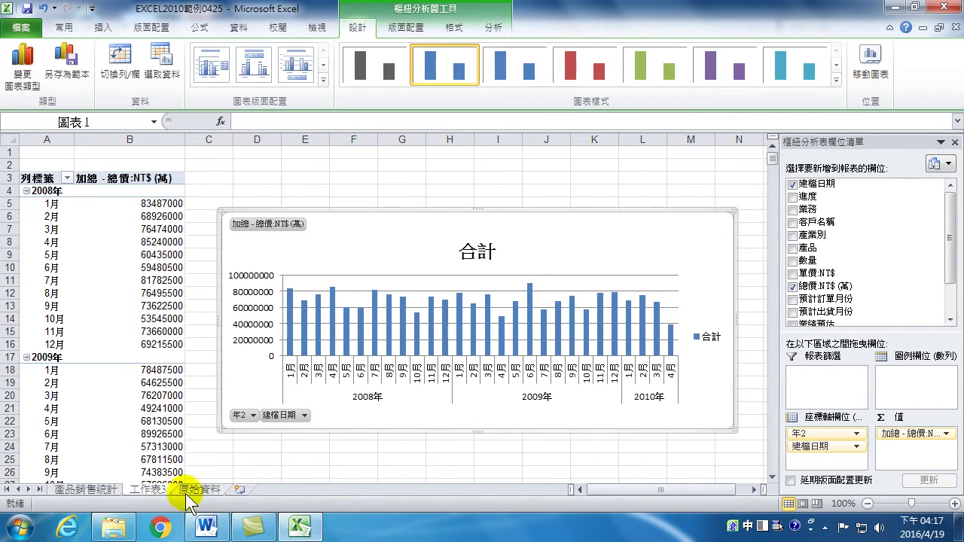
right_click(144, 488)
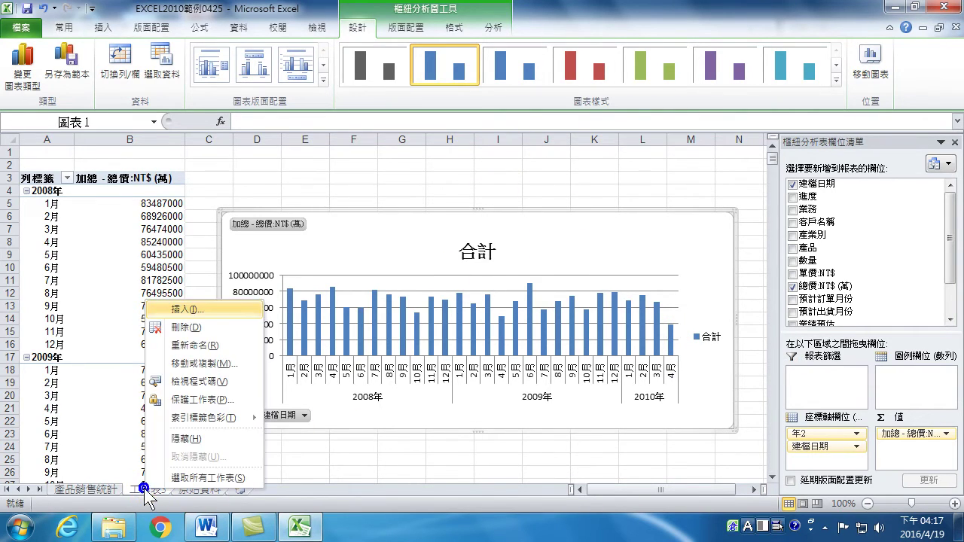
- Delete sheet 工作表3 and confirm its permanent removal
click(182, 339)
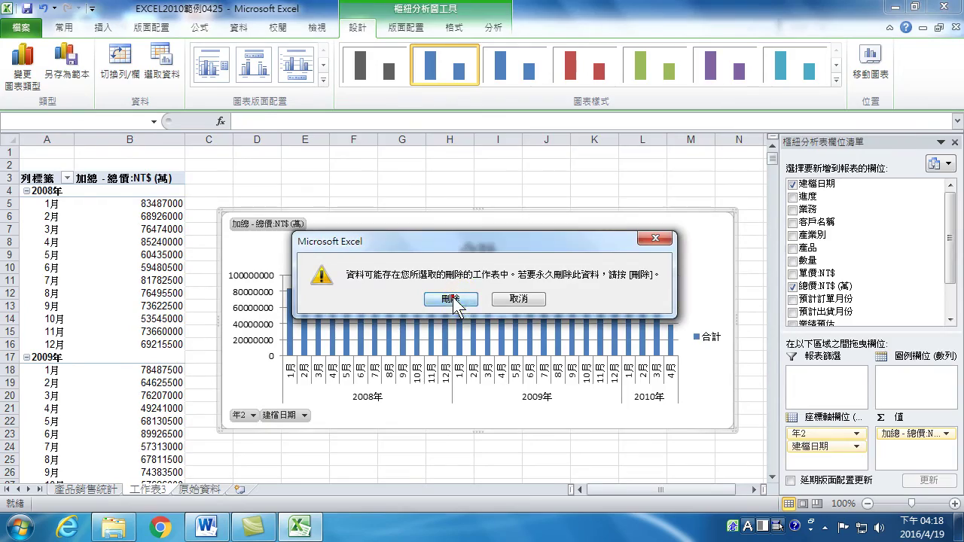
click(452, 296)
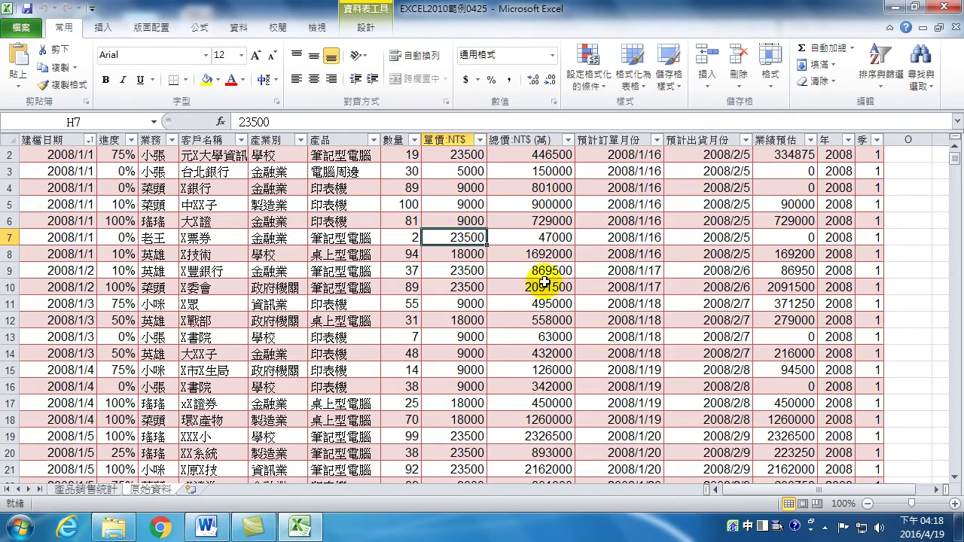
- Create a new pivot table from 表格1 on new sheet 工作表4
click(511, 266)
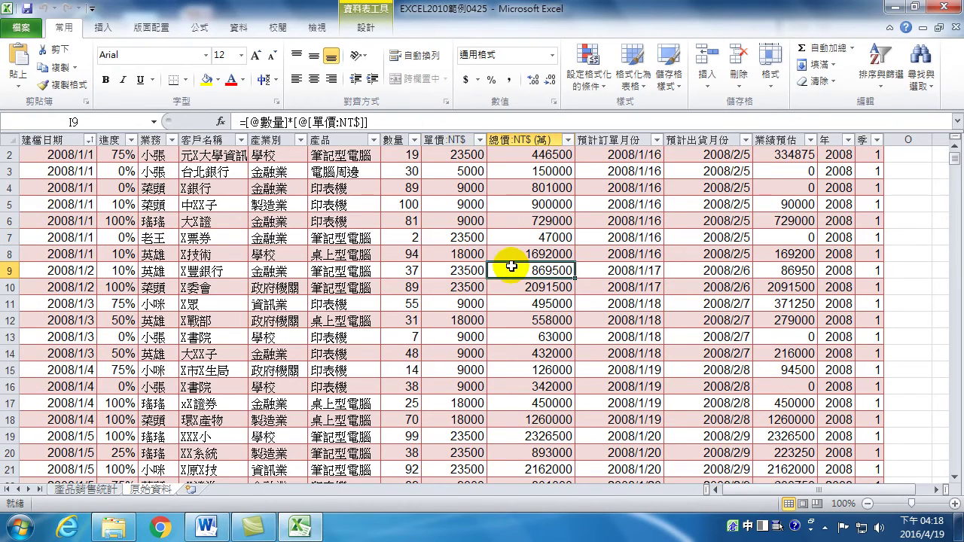
click(105, 27)
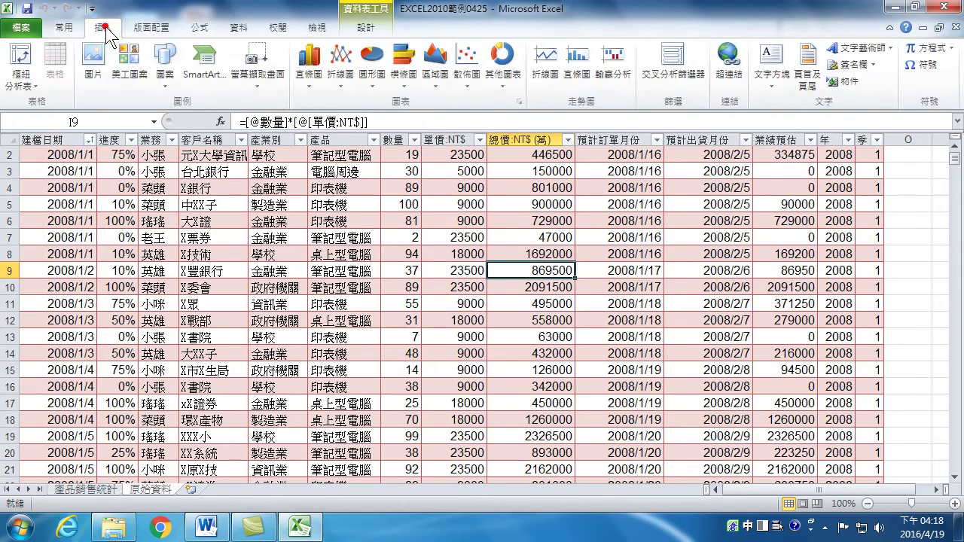
click(17, 55)
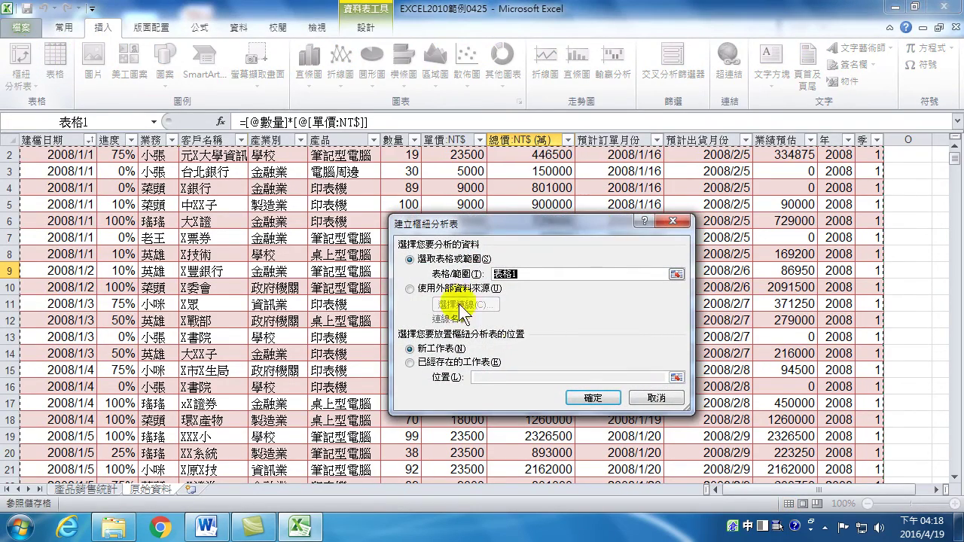
click(592, 397)
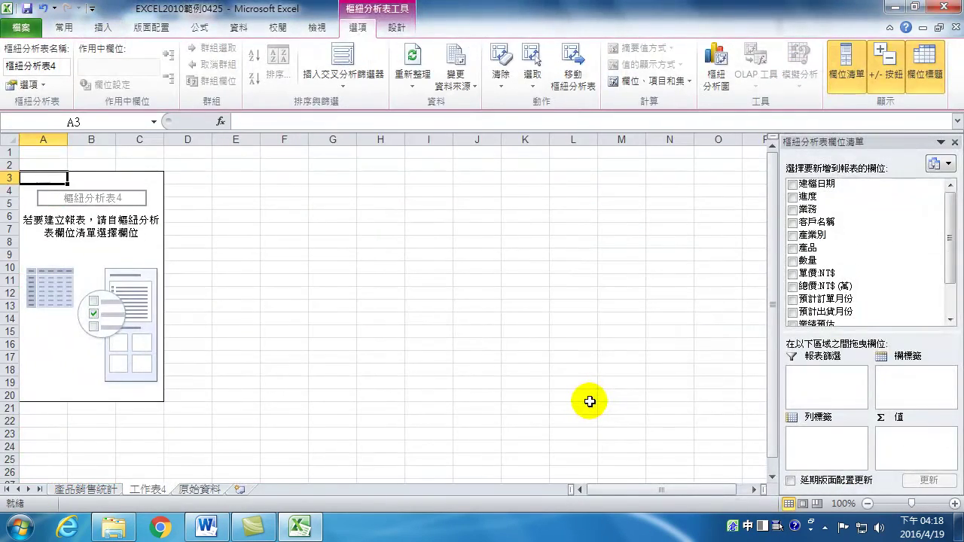
- Add 建檔日期 as row labels and sum 總價:NT$ (萬), then select a month label
click(791, 185)
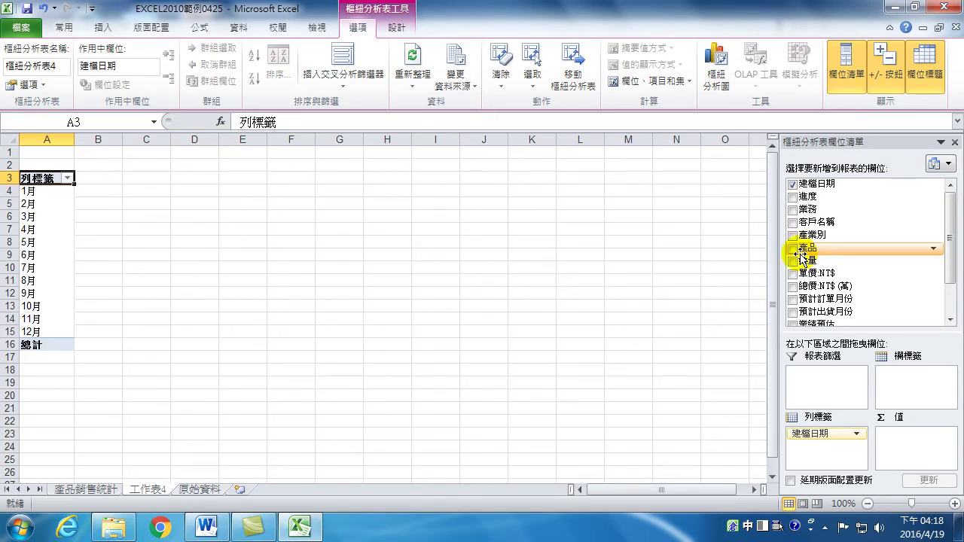
click(793, 286)
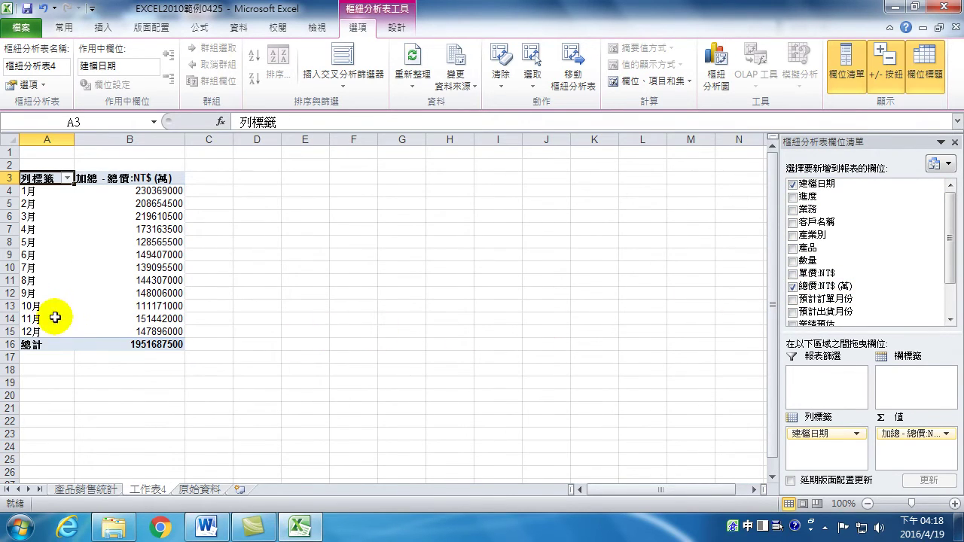
click(47, 218)
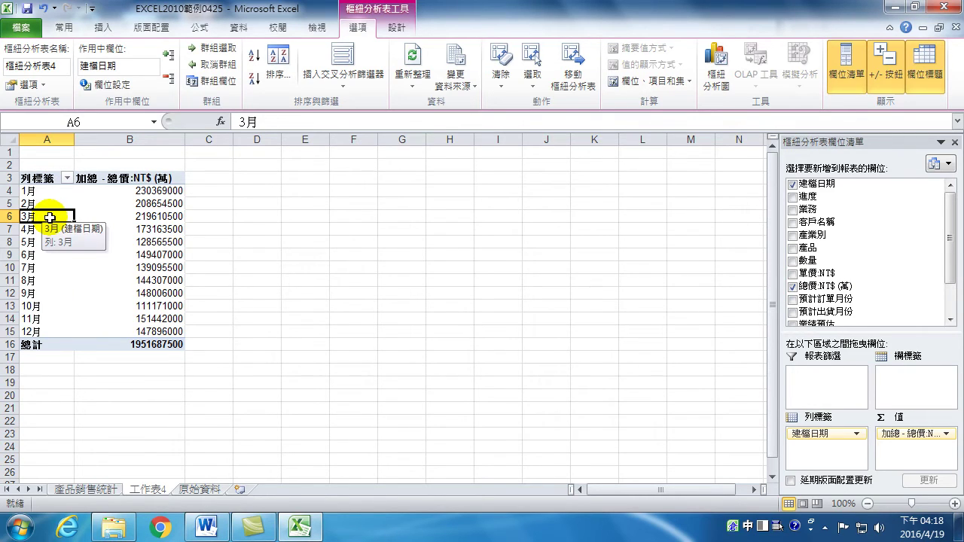
- Group 建檔日期 by 年 and 月, listing 1月–12月 totals under each year
click(213, 52)
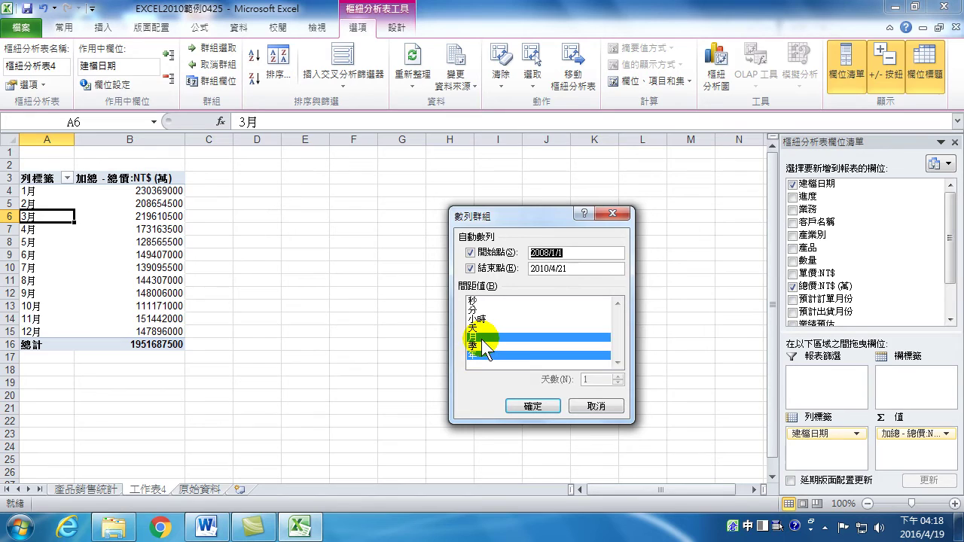
click(531, 406)
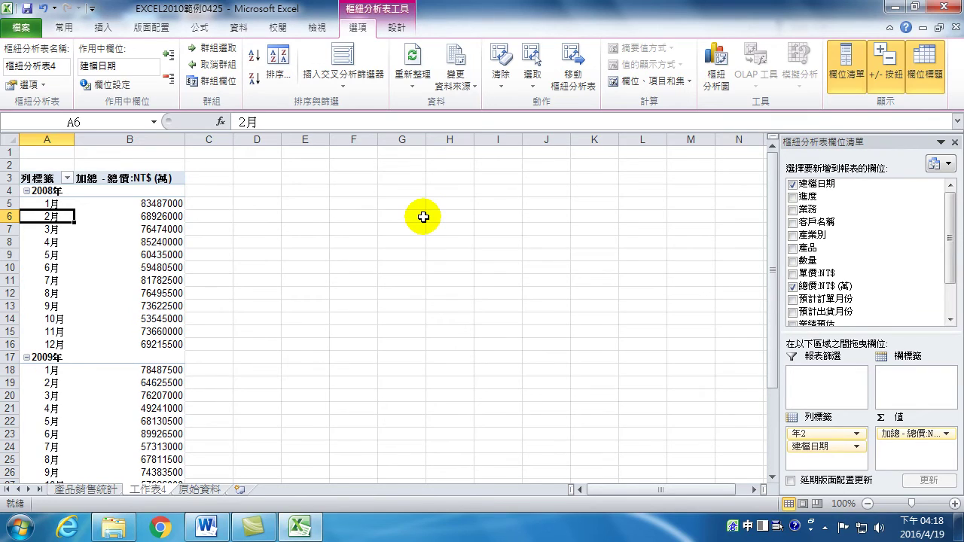
- Add a clustered column pivot chart titled 合計 and widen it to the right
click(715, 64)
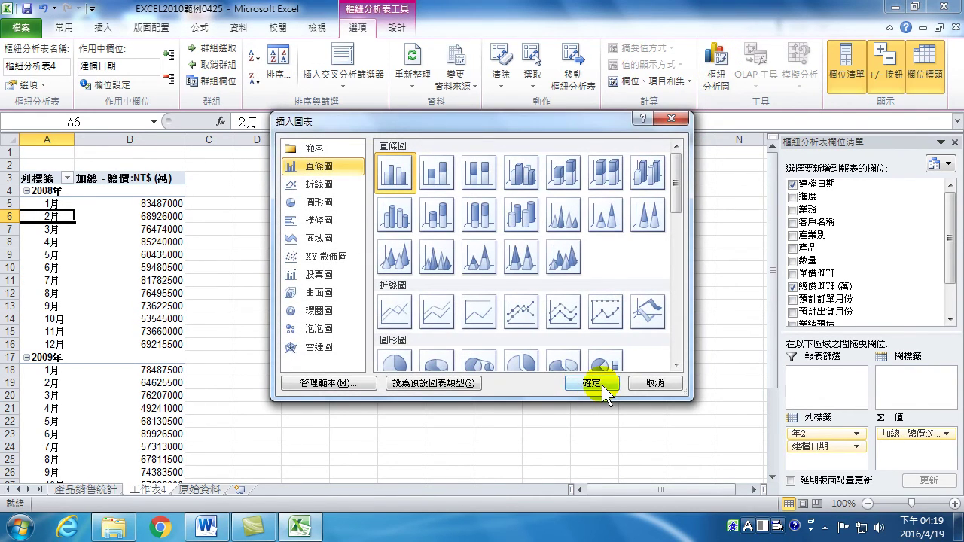
click(592, 383)
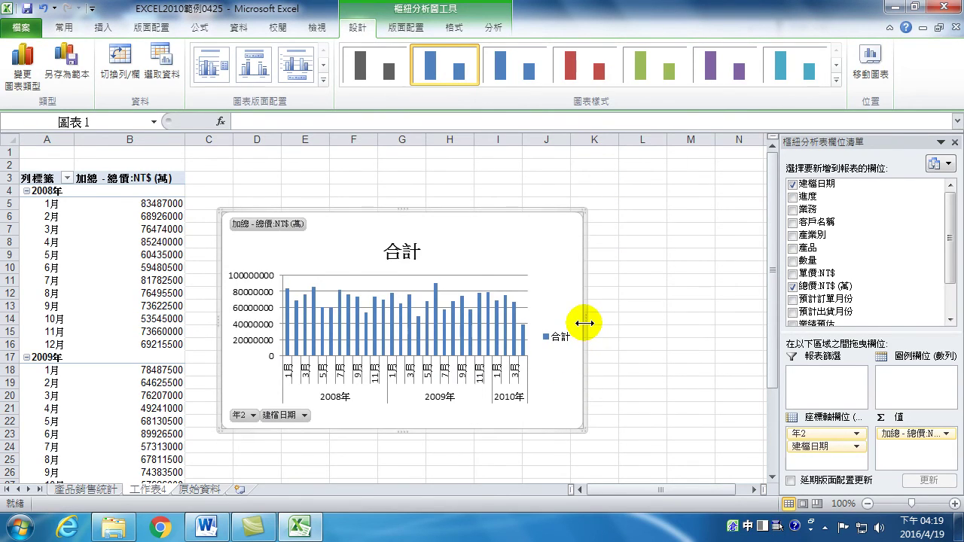
drag(584, 322, 753, 320)
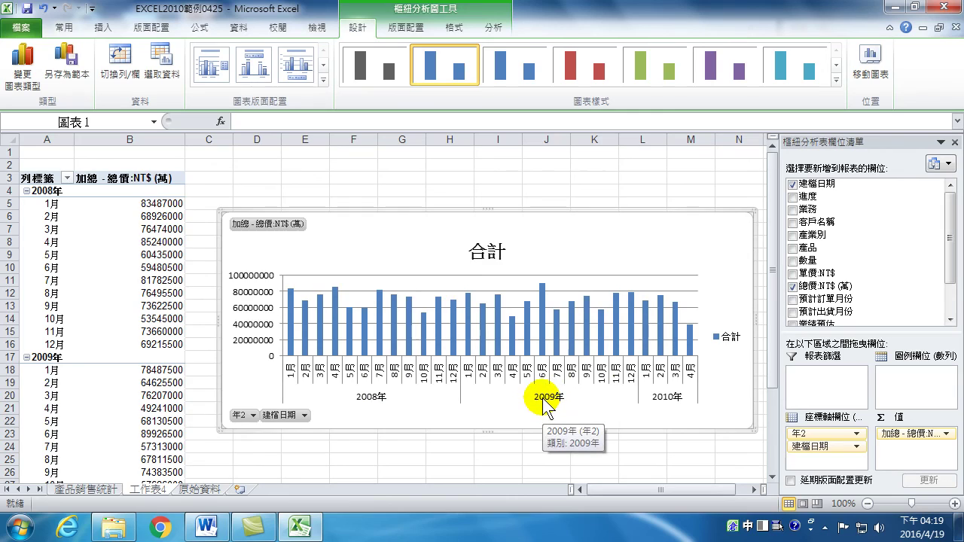
mouse_move(543, 341)
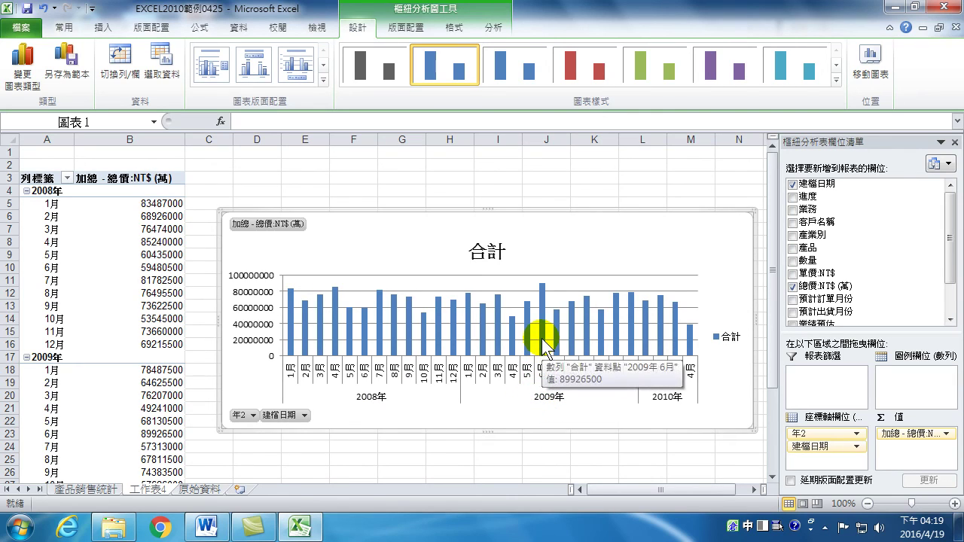